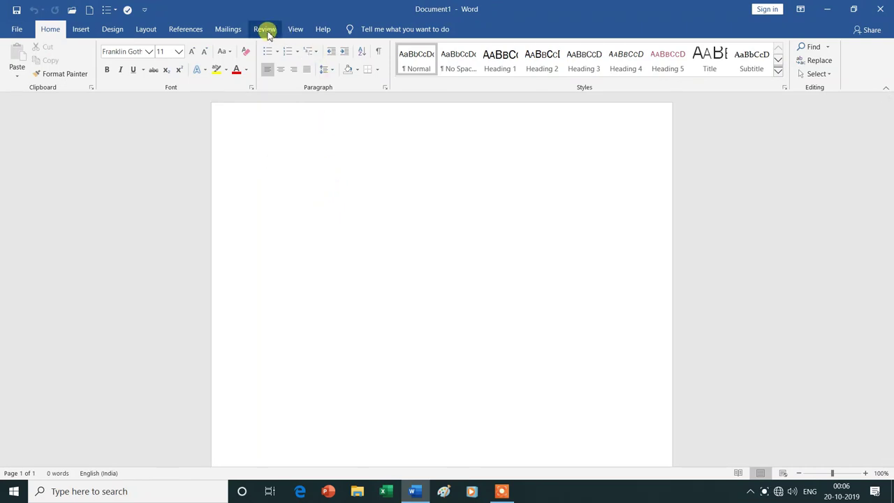
Switch the ribbon to the Review tab
{"action": "left_click", "coordinate": [265, 31]}
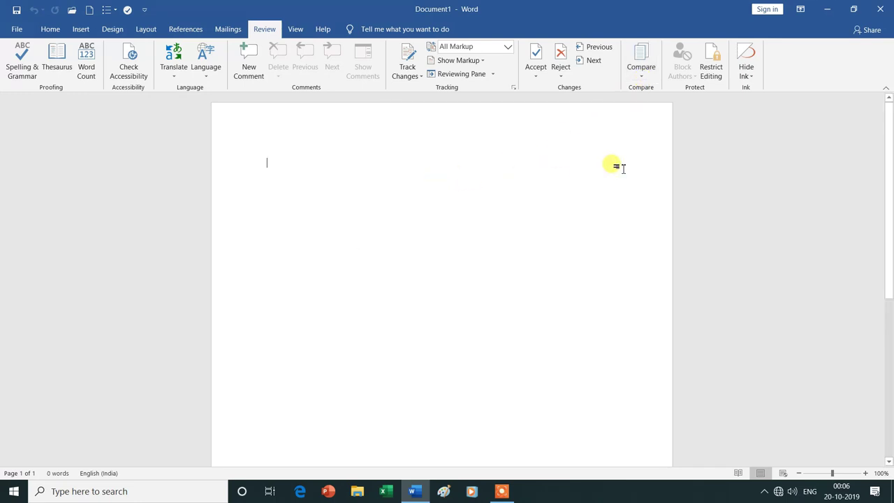
Enter =rand() to generate five paragraphs of sample text
{"action": "type", "text": "=ran"}
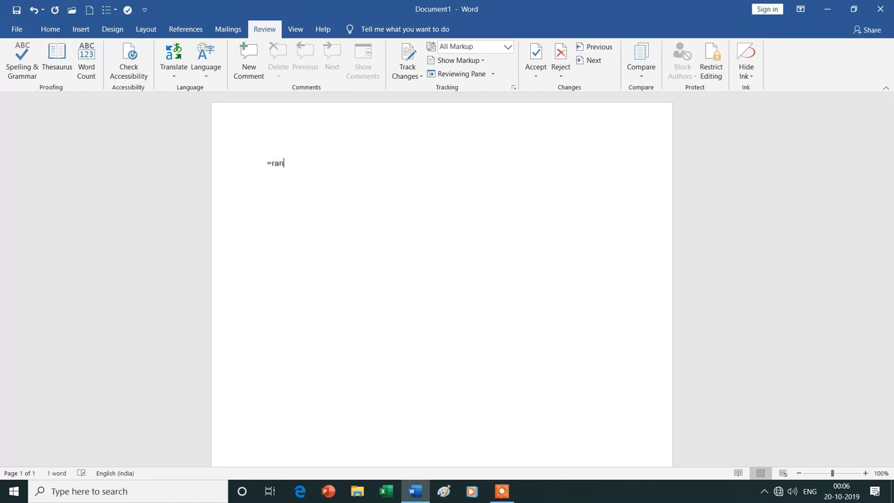
{"action": "type", "text": "d()"}
{"action": "key", "text": "Return"}
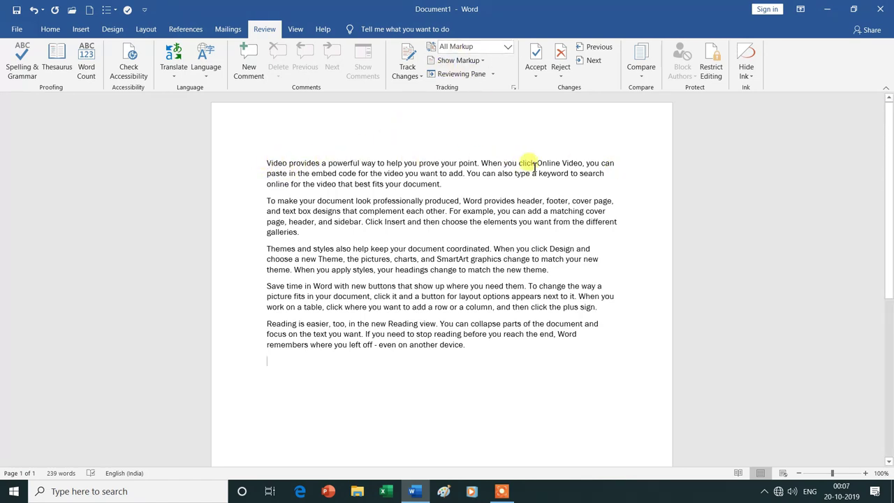
Save the sample-text document to the Documents folder with the file name a1
{"action": "left_click", "coordinate": [16, 10]}
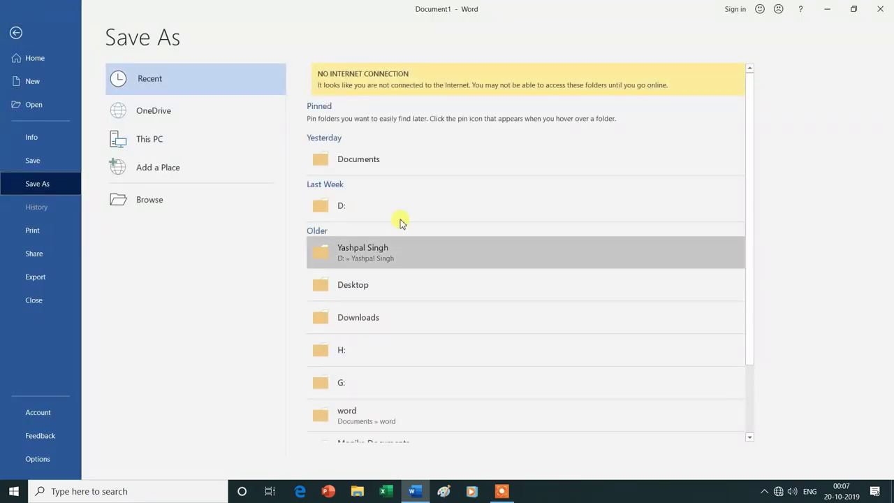
{"action": "left_click", "coordinate": [374, 161]}
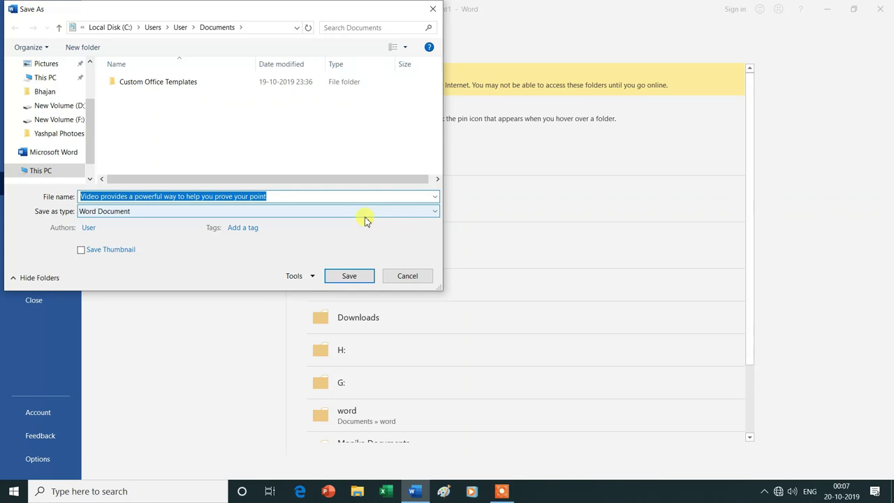
{"action": "type", "text": "a1"}
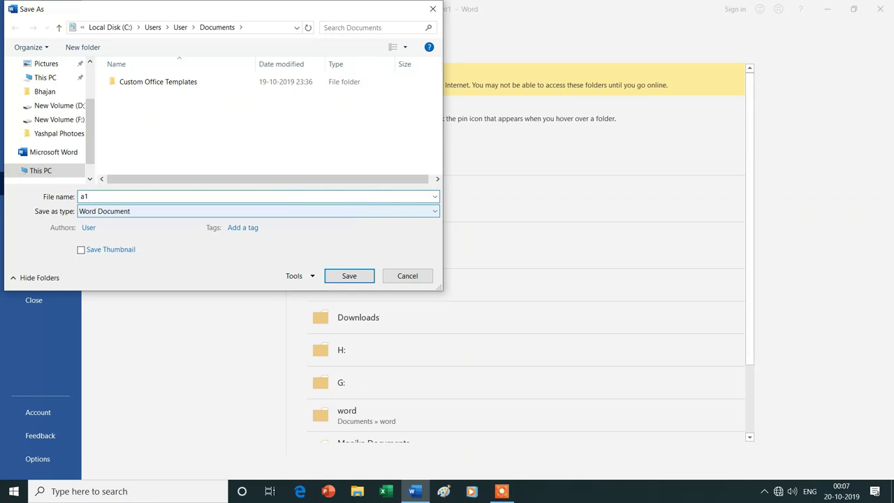
{"action": "left_click", "coordinate": [362, 277]}
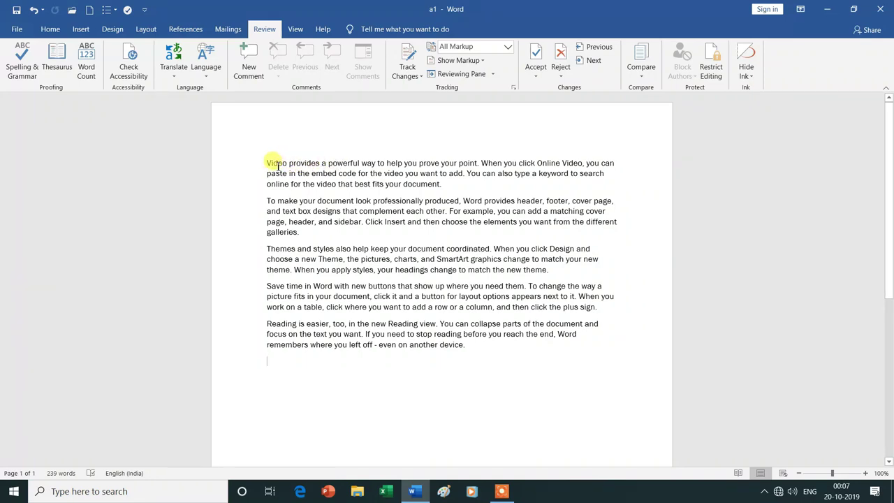
Enlarge the words 'Video provides a powerful' and bold 'You can also type a keyword'
{"action": "left_click_drag", "start_coordinate": [266, 163], "coordinate": [347, 164]}
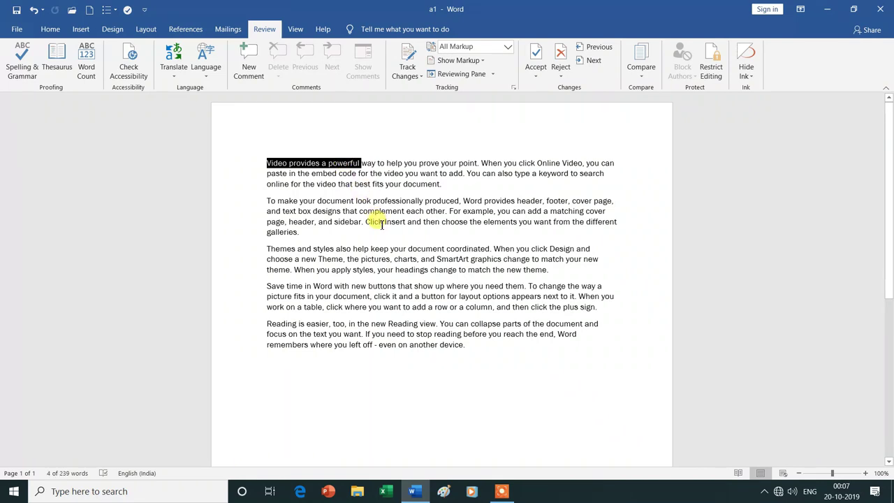
{"action": "key", "text": "ctrl+bracketright"}
{"action": "key", "text": "ctrl+bracketright"}
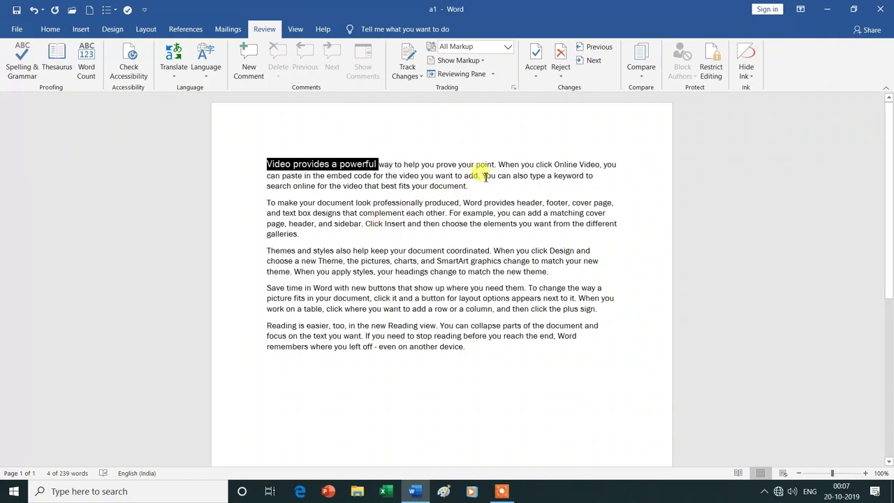
{"action": "left_click_drag", "start_coordinate": [483, 176], "coordinate": [574, 179]}
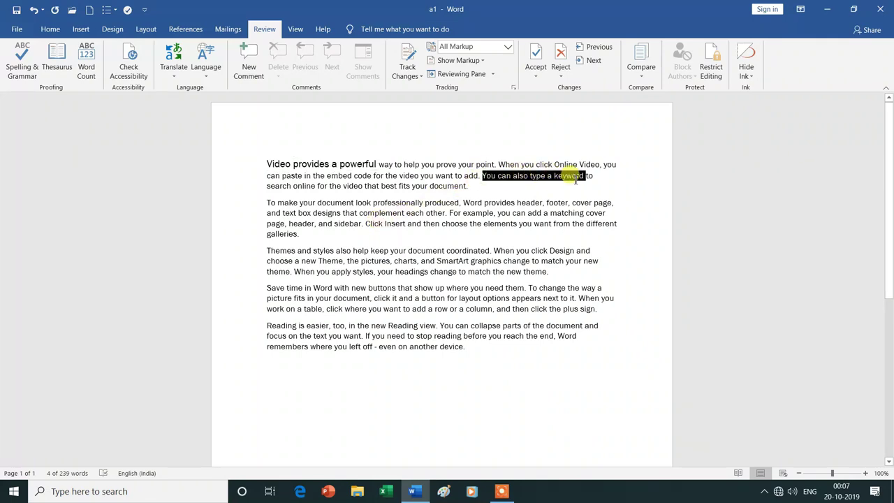
{"action": "key", "text": "ctrl+b"}
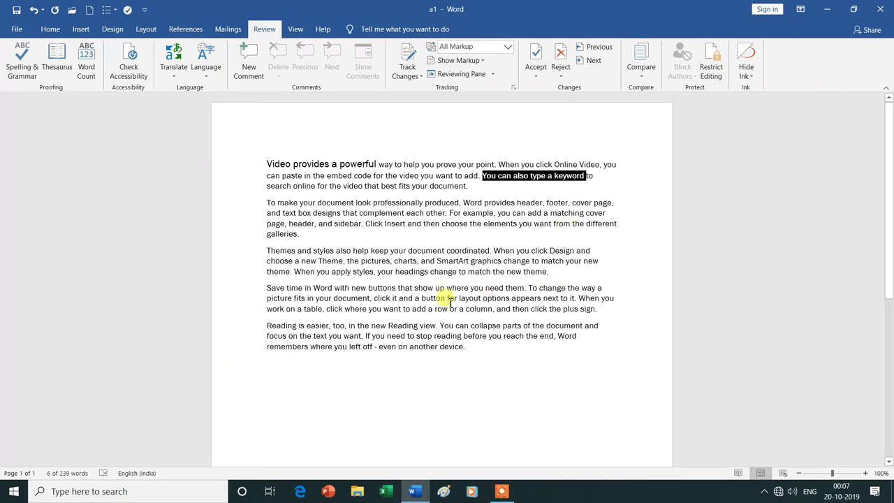
{"action": "left_click", "coordinate": [444, 299]}
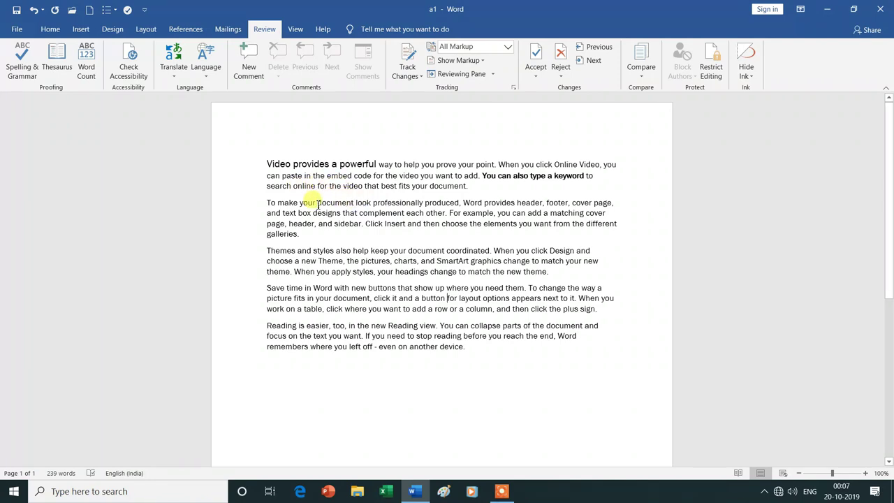
Underline 'To make your document look professionally produced' and select the Themes and styles sentence
{"action": "left_click_drag", "start_coordinate": [268, 203], "coordinate": [459, 202]}
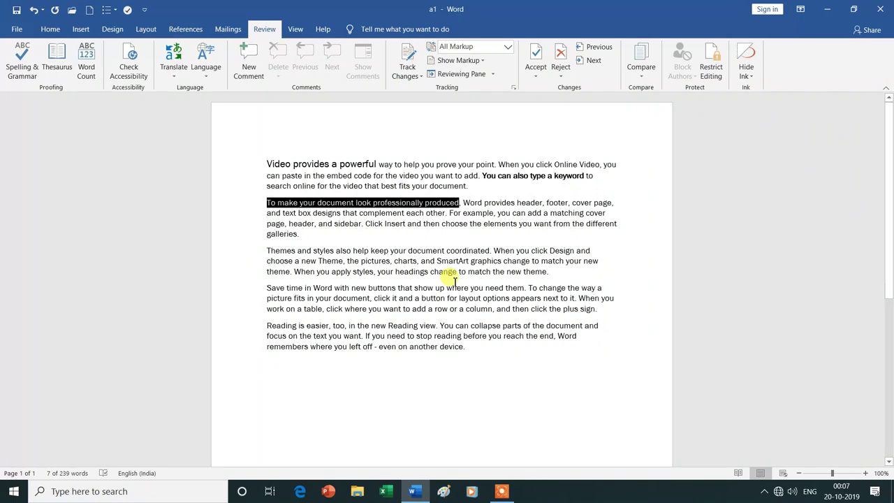
{"action": "key", "text": "ctrl+u"}
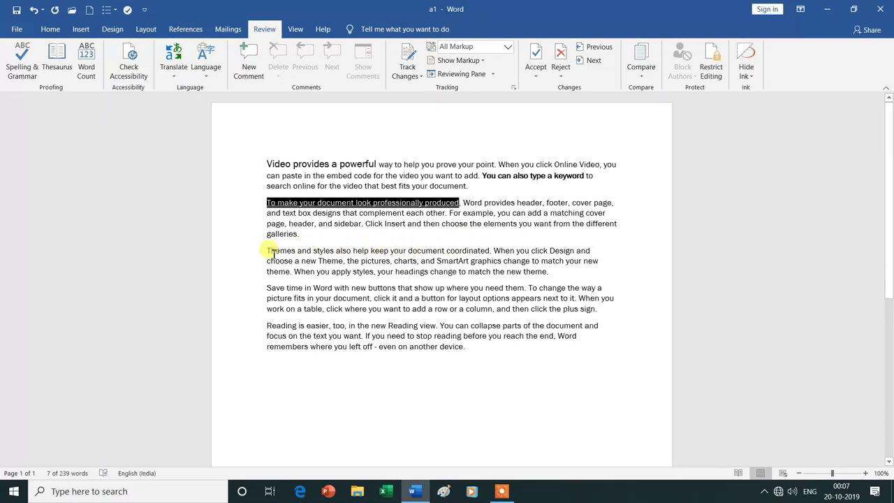
{"action": "left_click_drag", "start_coordinate": [266, 250], "coordinate": [490, 250]}
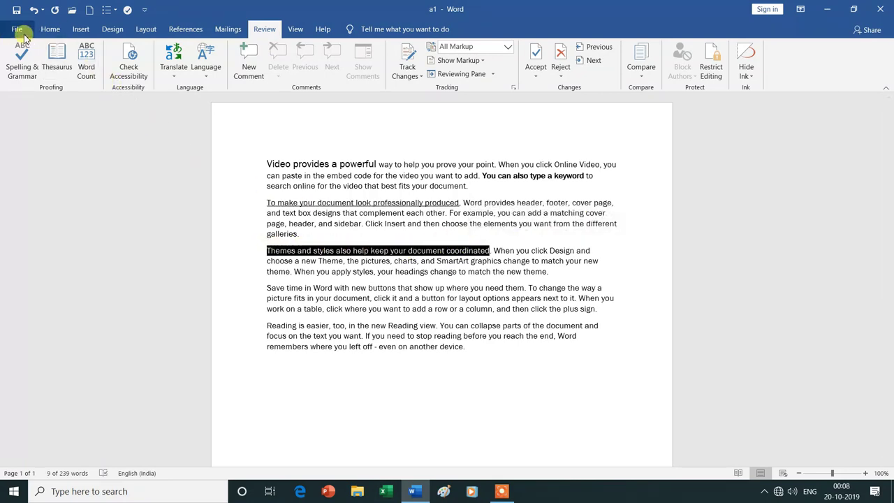
{"action": "left_click", "coordinate": [50, 30]}
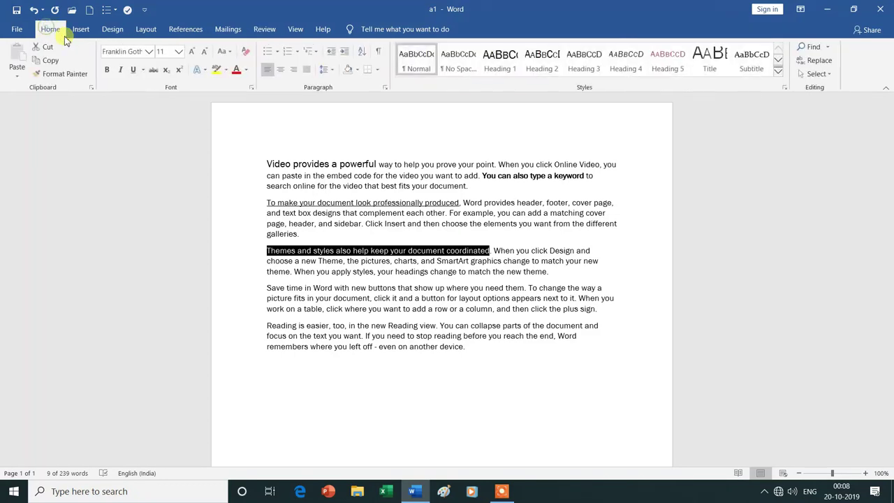
Set the Themes sentence to Arial Black and color 'Save time in Word with new buttons' light blue
{"action": "left_click", "coordinate": [149, 52]}
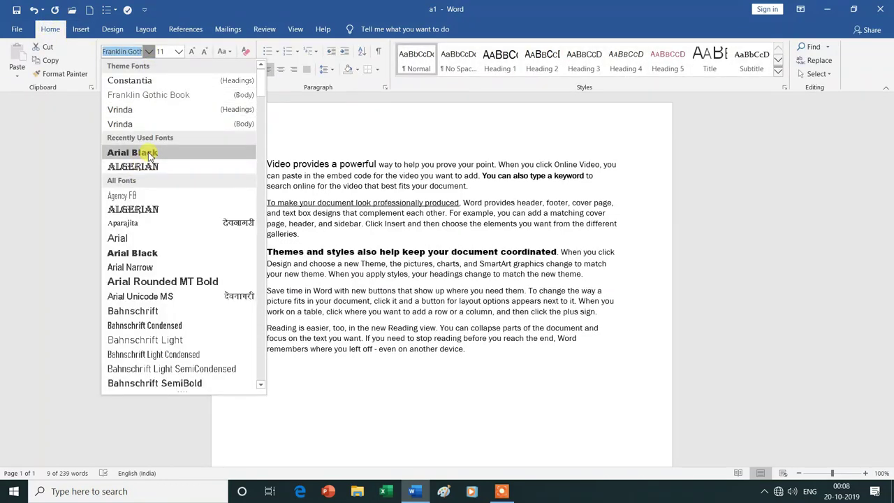
{"action": "left_click", "coordinate": [144, 153]}
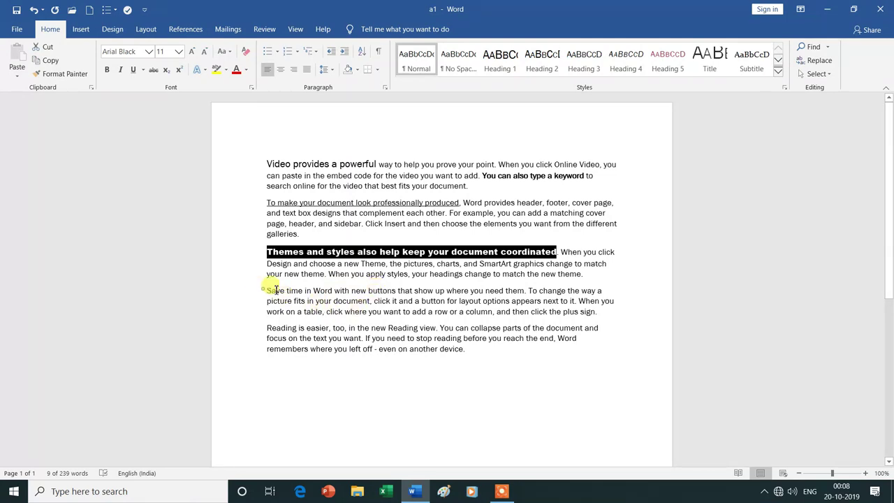
{"action": "left_click_drag", "start_coordinate": [266, 290], "coordinate": [397, 290]}
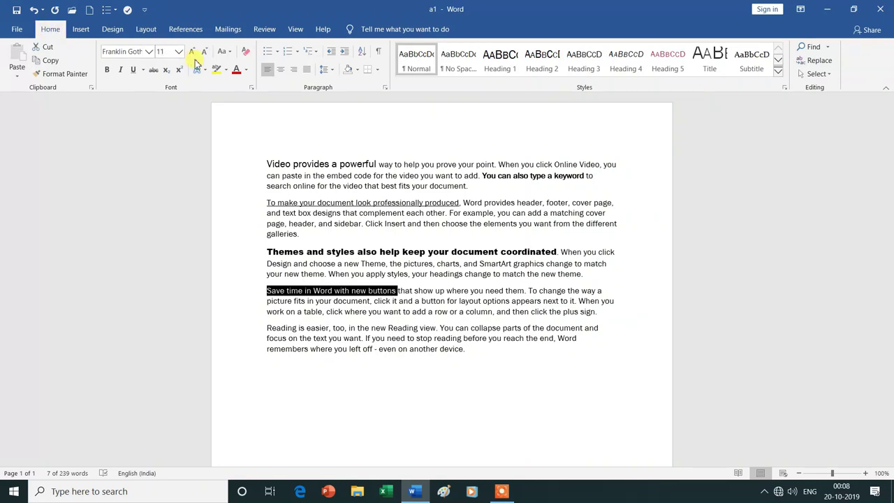
{"action": "left_click", "coordinate": [245, 69]}
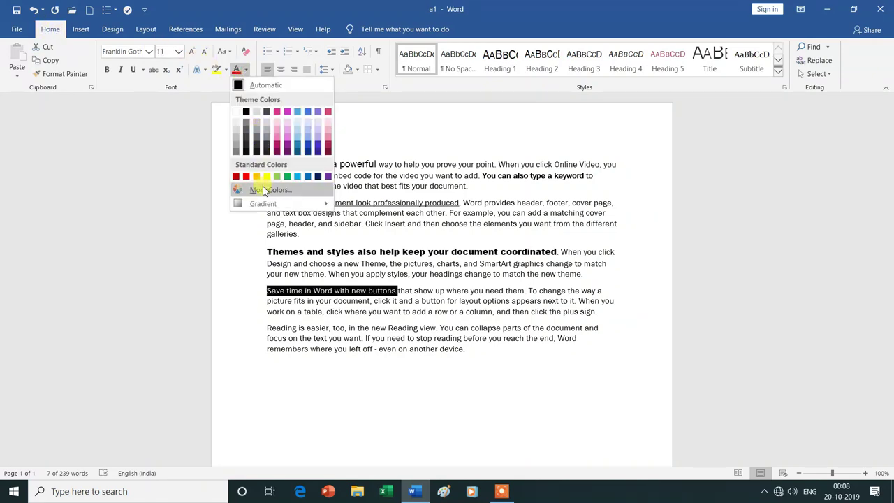
{"action": "left_click", "coordinate": [298, 178]}
Delete the phrase 'click the plus sign'
{"action": "left_click", "coordinate": [412, 372]}
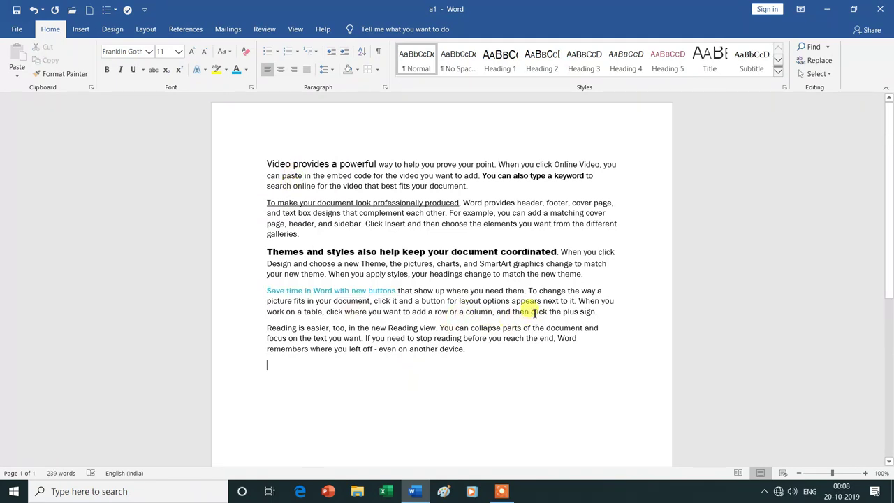
{"action": "left_click_drag", "start_coordinate": [534, 312], "coordinate": [594, 312]}
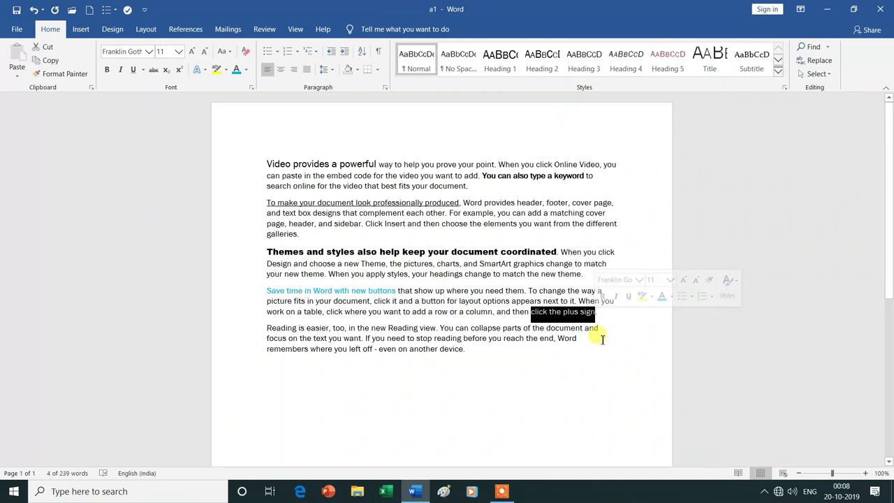
{"action": "key", "text": "Delete"}
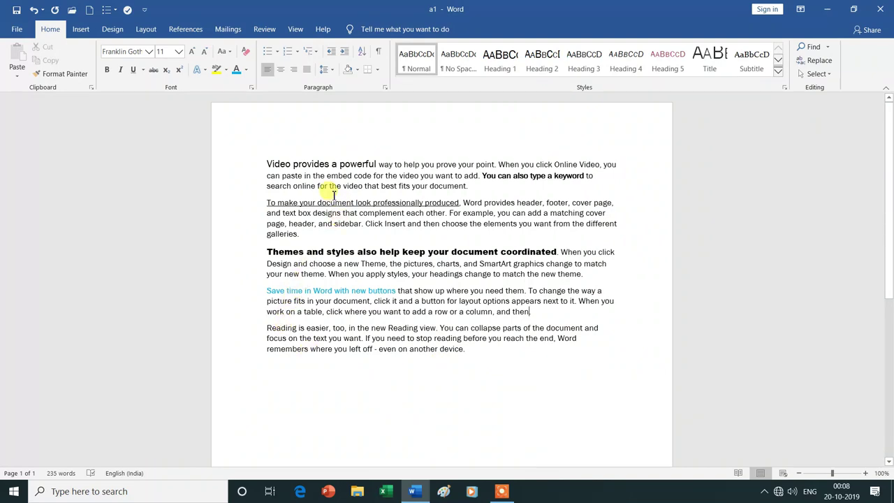
Save a copy of the edited document as a2 in Documents
{"action": "left_click", "coordinate": [17, 29]}
{"action": "left_click", "coordinate": [42, 182]}
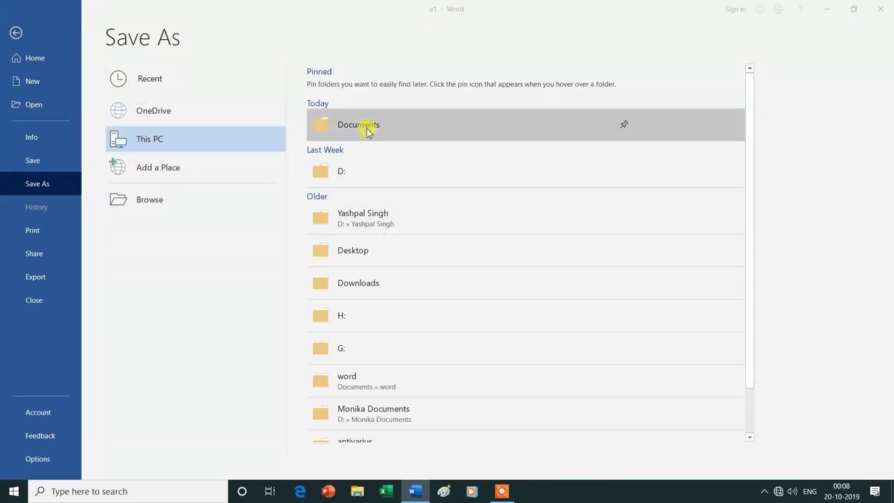
{"action": "left_click", "coordinate": [368, 127]}
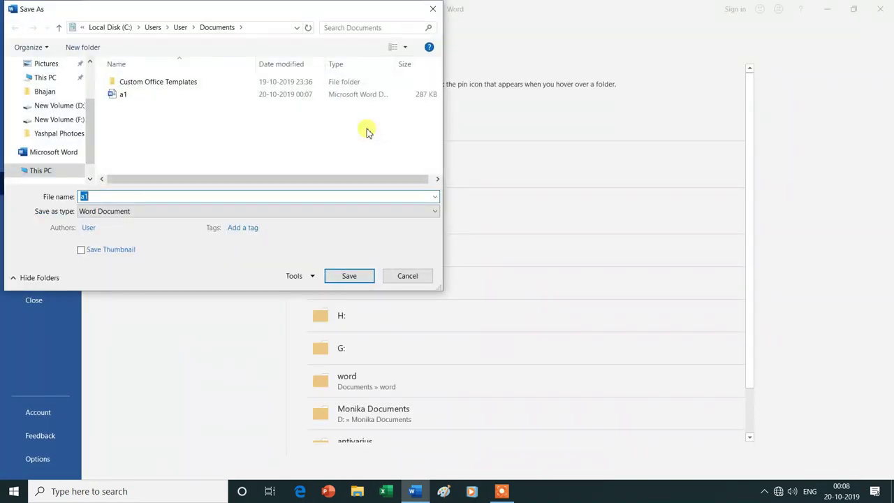
{"action": "left_click", "coordinate": [146, 197]}
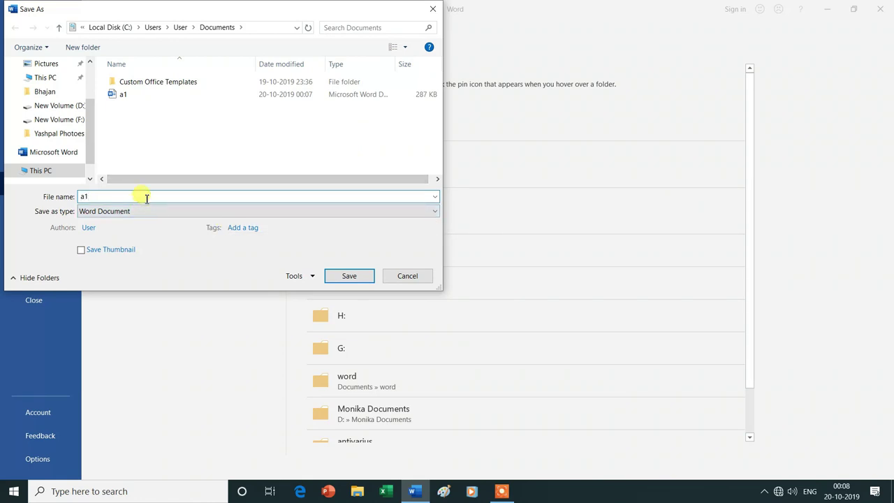
{"action": "key", "text": "BackSpace"}
{"action": "type", "text": "2"}
{"action": "left_click", "coordinate": [349, 276]}
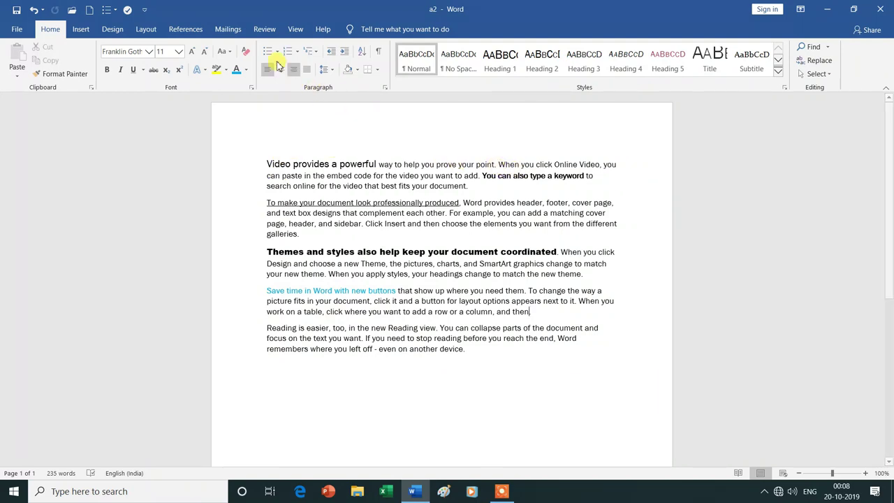
Open Compare Documents from the Review tab's Compare menu and browse for the original file
{"action": "left_click", "coordinate": [265, 31]}
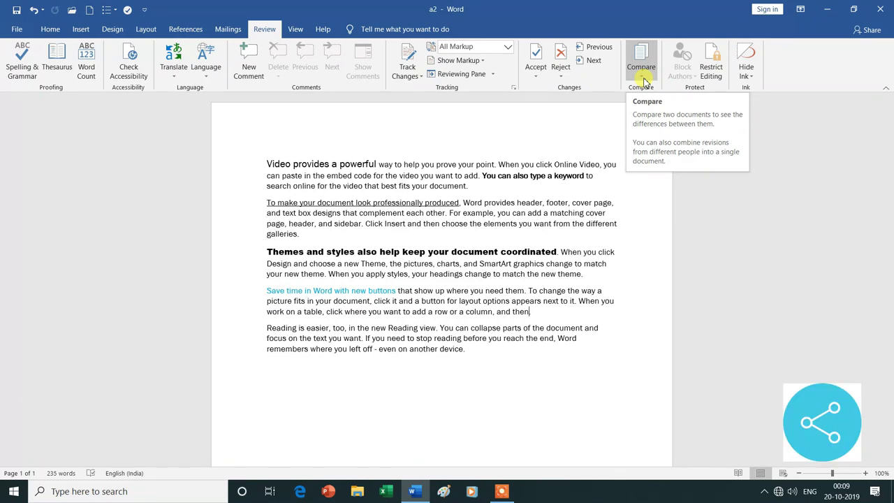
{"action": "left_click", "coordinate": [642, 80]}
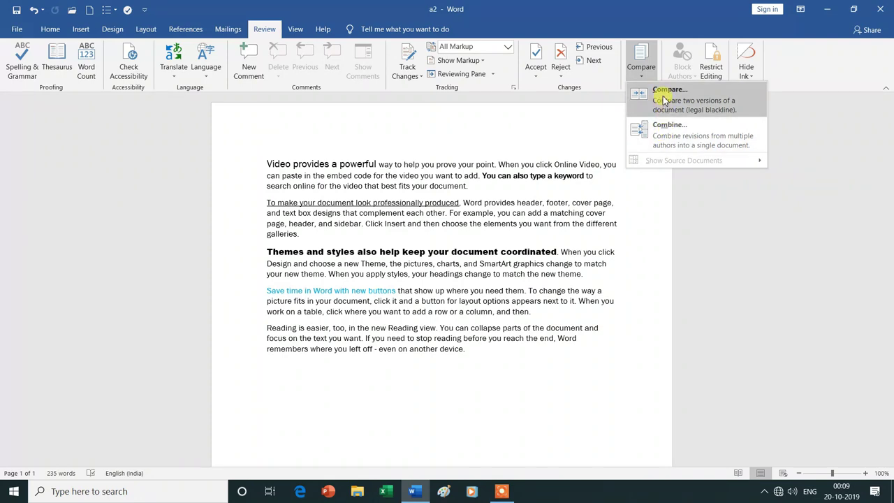
{"action": "left_click", "coordinate": [663, 100]}
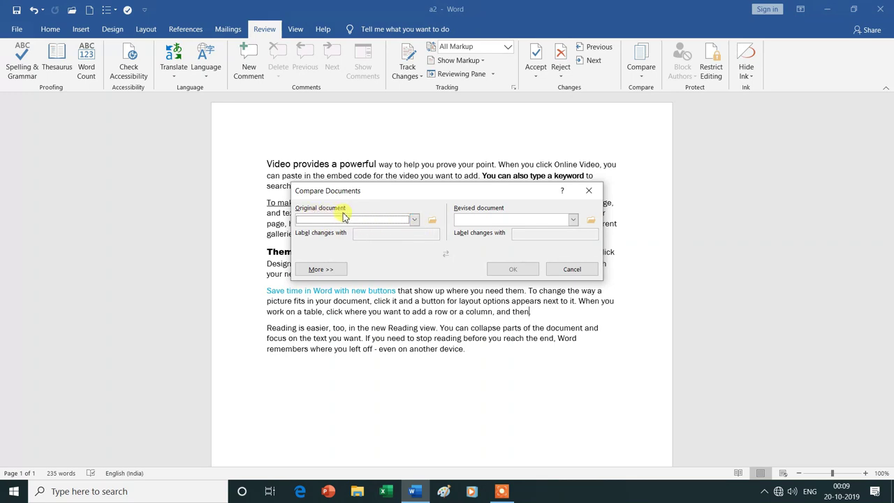
{"action": "left_click", "coordinate": [433, 222]}
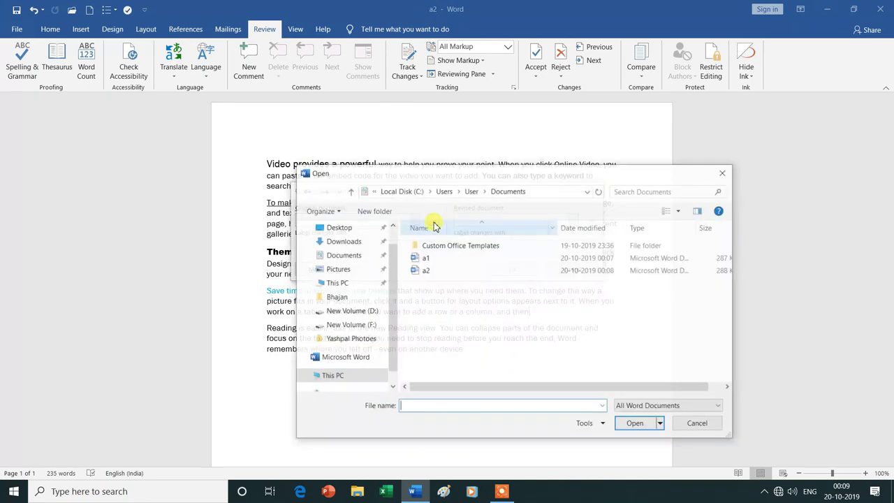
Choose a1 as the original and a2 as the revised document, then run the comparison
{"action": "left_click", "coordinate": [424, 261]}
{"action": "left_click", "coordinate": [635, 424]}
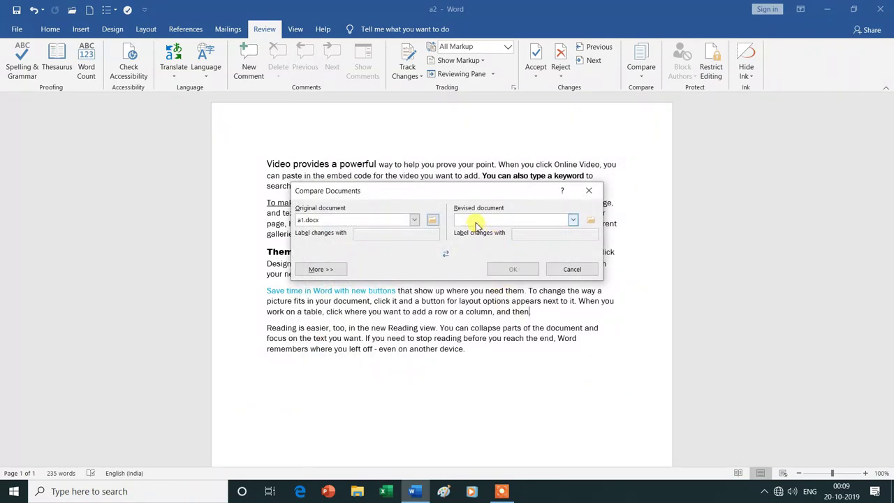
{"action": "left_click", "coordinate": [590, 220]}
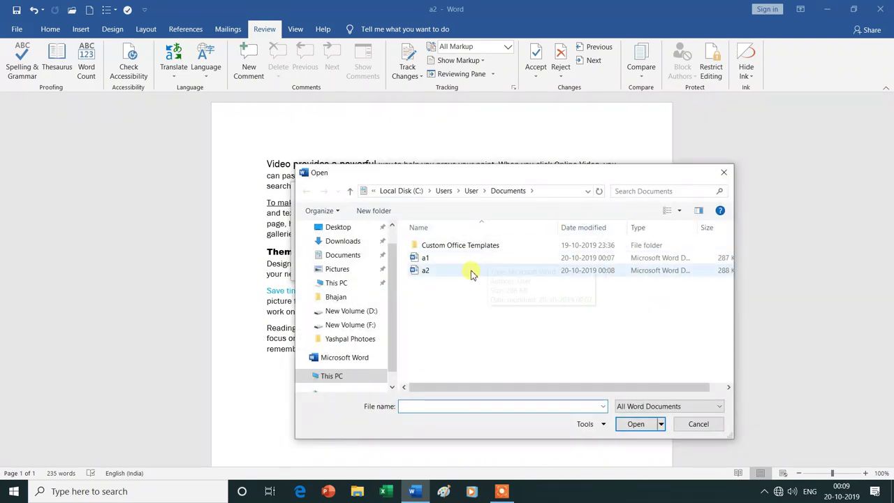
{"action": "left_click", "coordinate": [426, 270]}
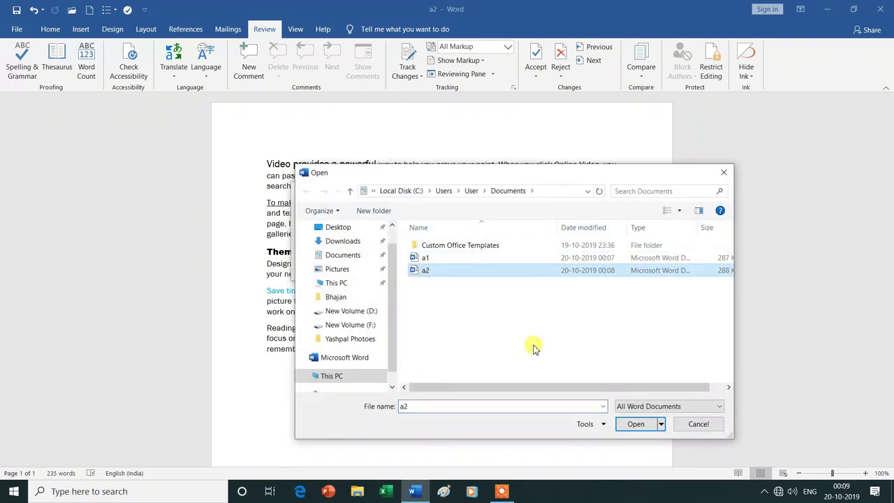
{"action": "left_click", "coordinate": [636, 424]}
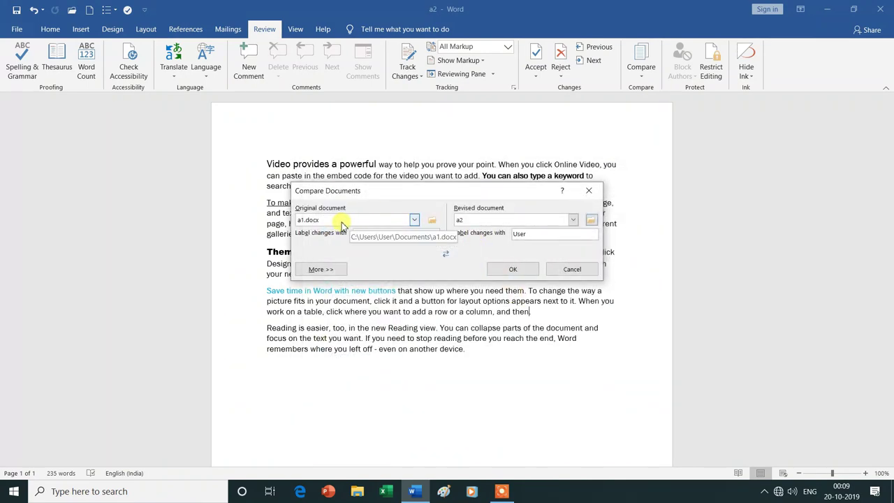
{"action": "left_click", "coordinate": [513, 269]}
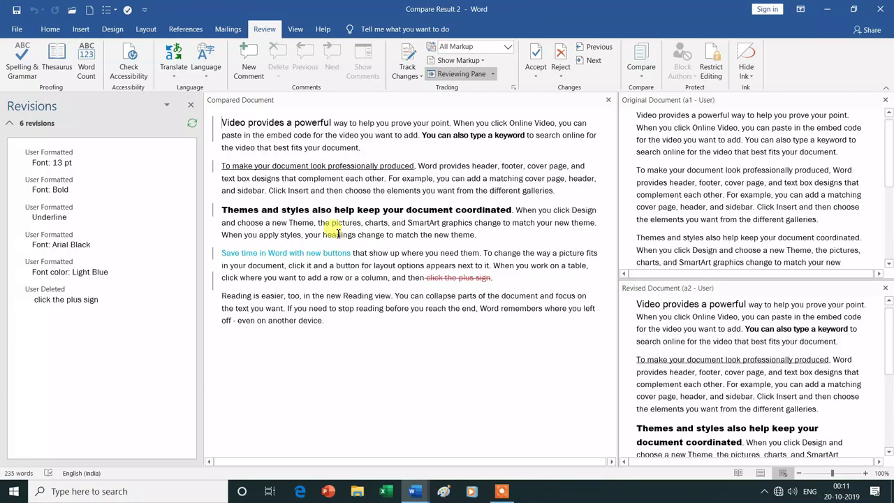
Hide the source document panes using the Compare menu
{"action": "left_click", "coordinate": [642, 80]}
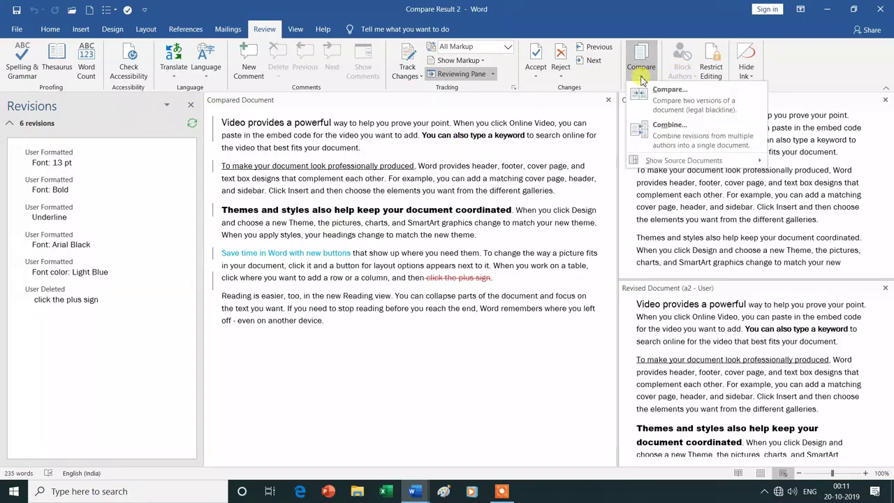
{"action": "mouse_move", "coordinate": [683, 160]}
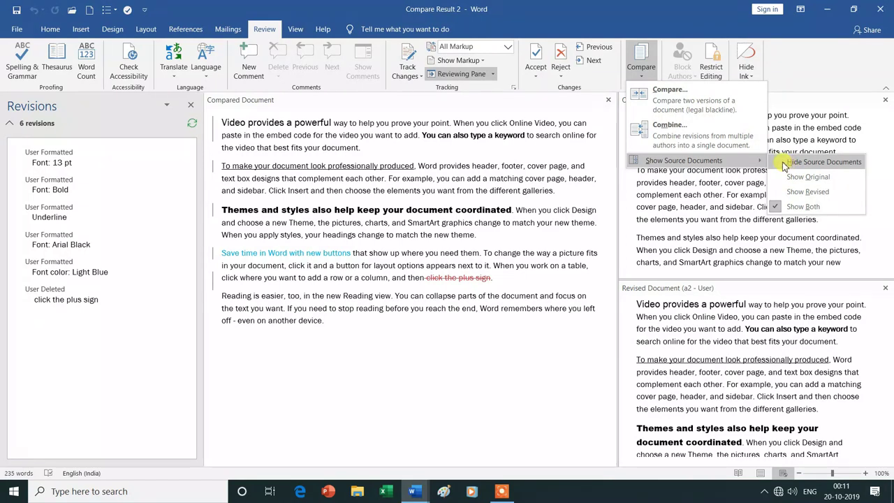
{"action": "left_click", "coordinate": [784, 165]}
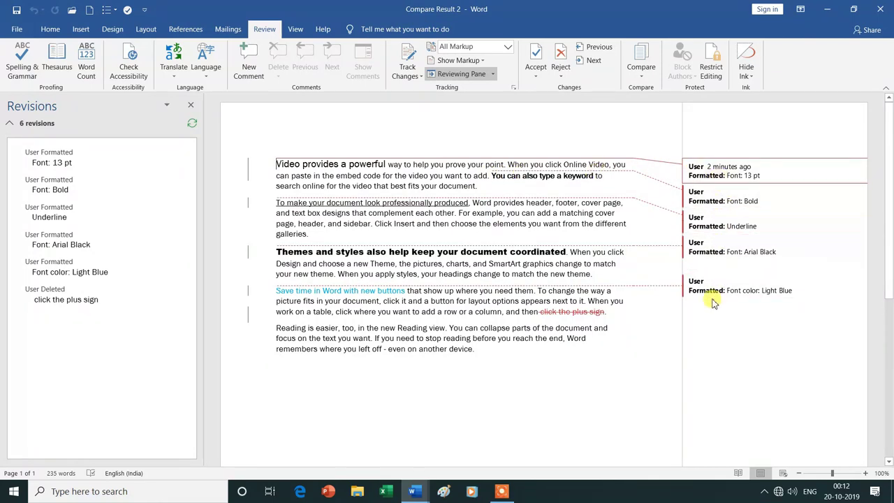
Use the Compare menu to display only the original a1 beside the comparison
{"action": "left_click", "coordinate": [641, 75]}
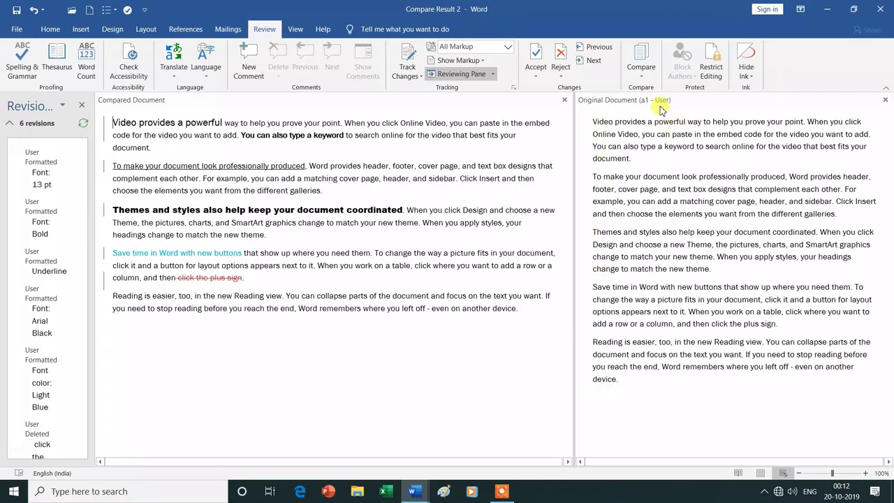
{"action": "left_click", "coordinate": [643, 78]}
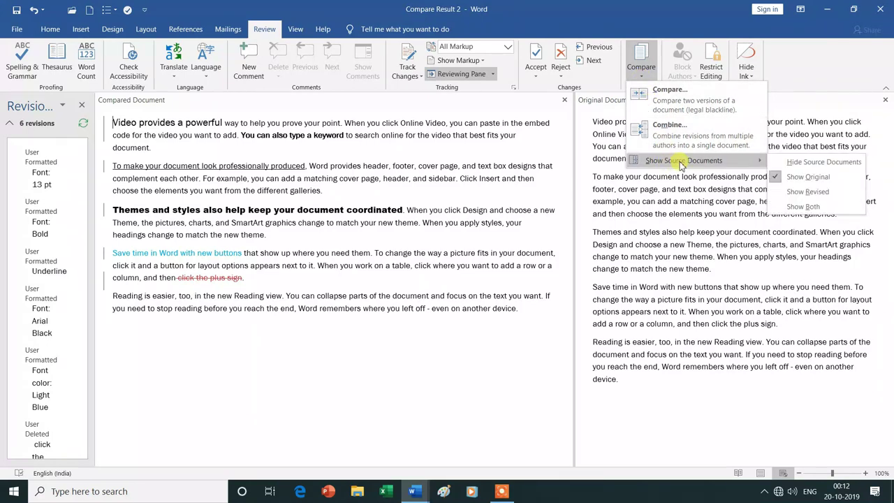
{"action": "mouse_move", "coordinate": [684, 161]}
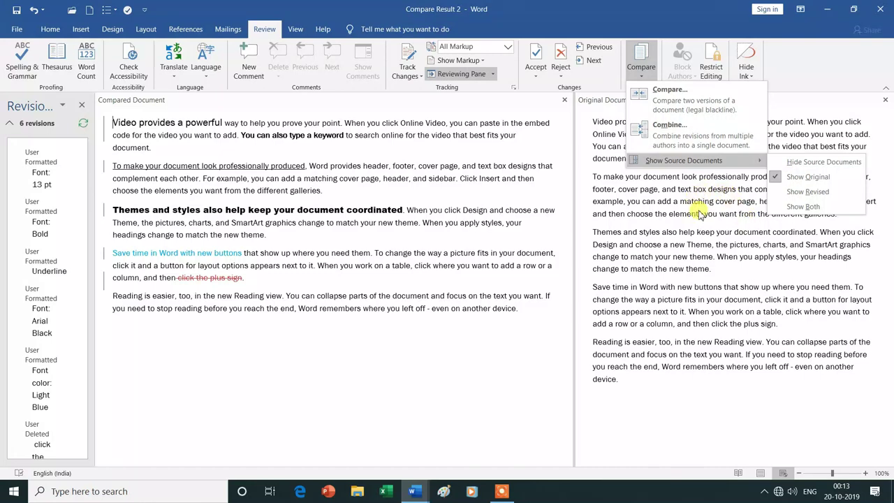
Show only the revised a2 source document beside the comparison result
{"action": "left_click", "coordinate": [807, 192]}
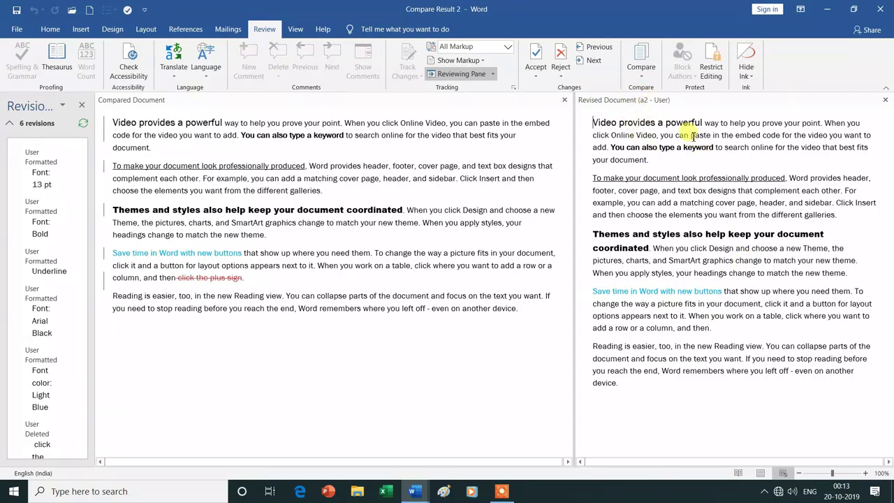
{"action": "left_click", "coordinate": [641, 79]}
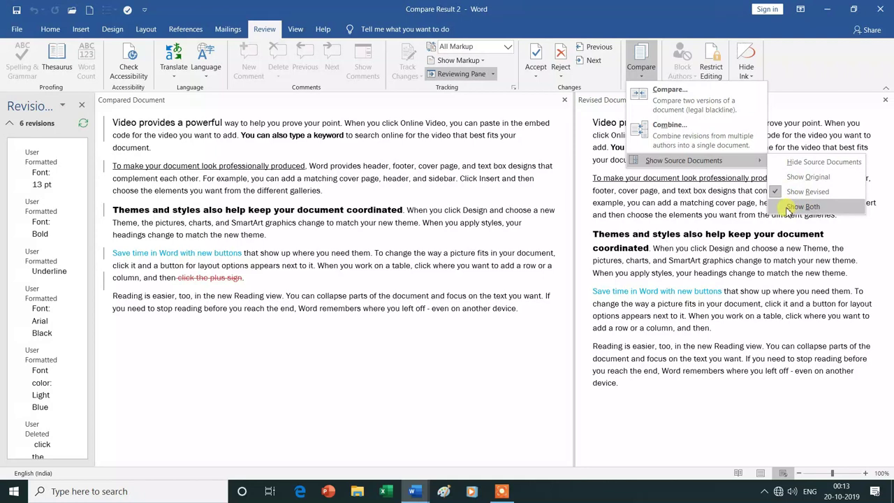
Display both original a1 and revised a2 beside the comparison, then start Combine Documents
{"action": "left_click", "coordinate": [796, 206]}
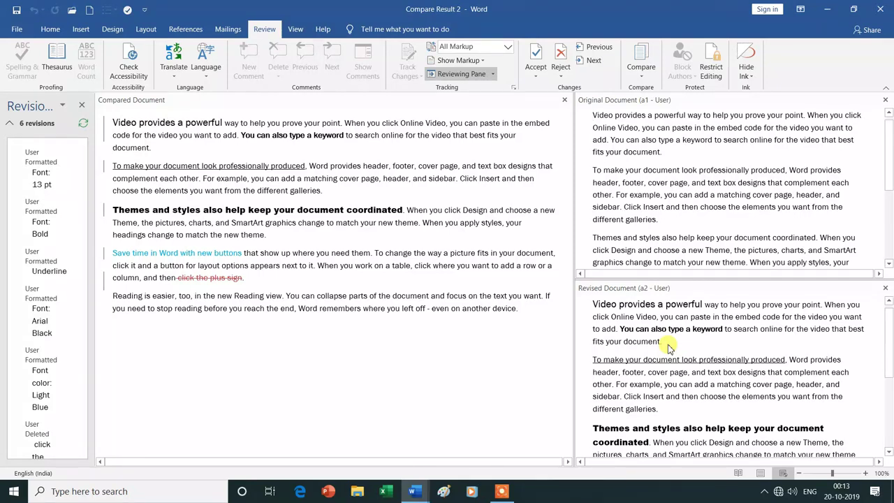
{"action": "left_click", "coordinate": [640, 78]}
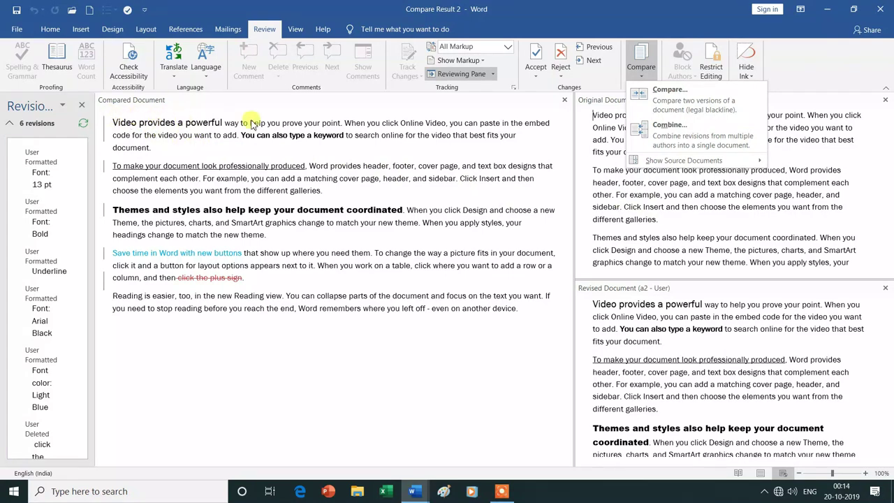
{"action": "left_click", "coordinate": [680, 133]}
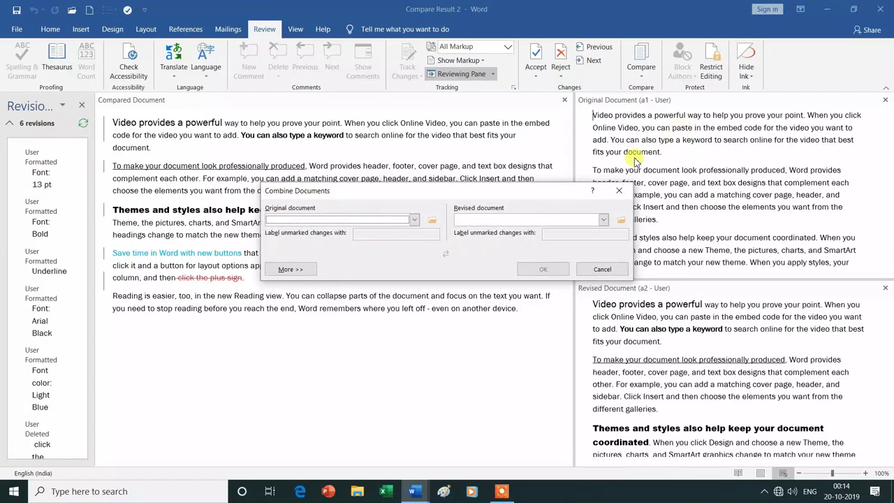
Browse to a1.docx as the original document and a2 as the revised document
{"action": "left_click", "coordinate": [433, 222]}
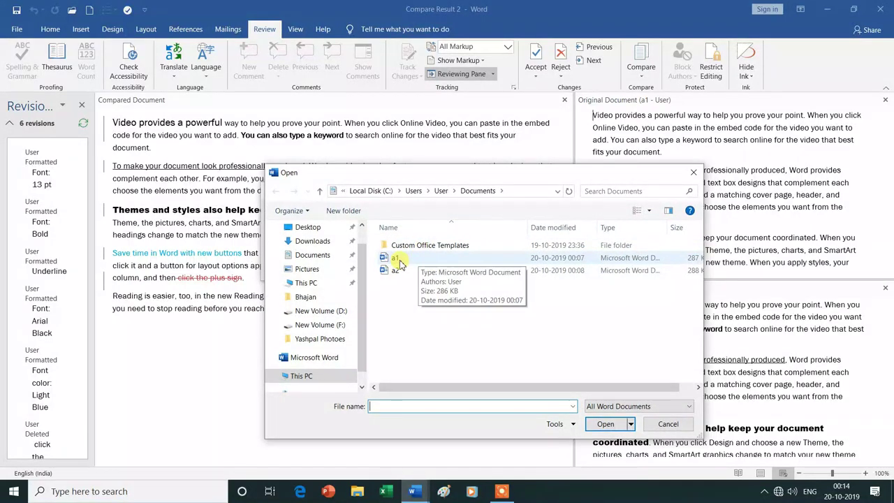
{"action": "left_click", "coordinate": [400, 259]}
{"action": "left_click", "coordinate": [619, 423]}
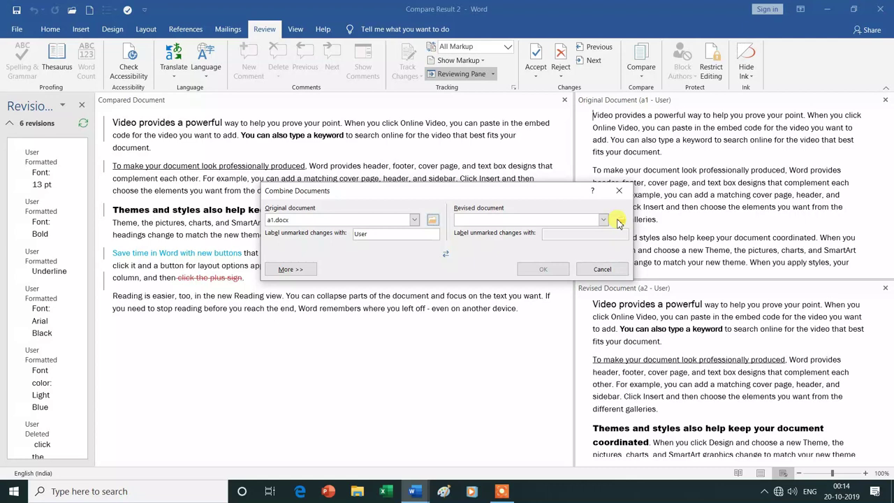
{"action": "left_click", "coordinate": [622, 220]}
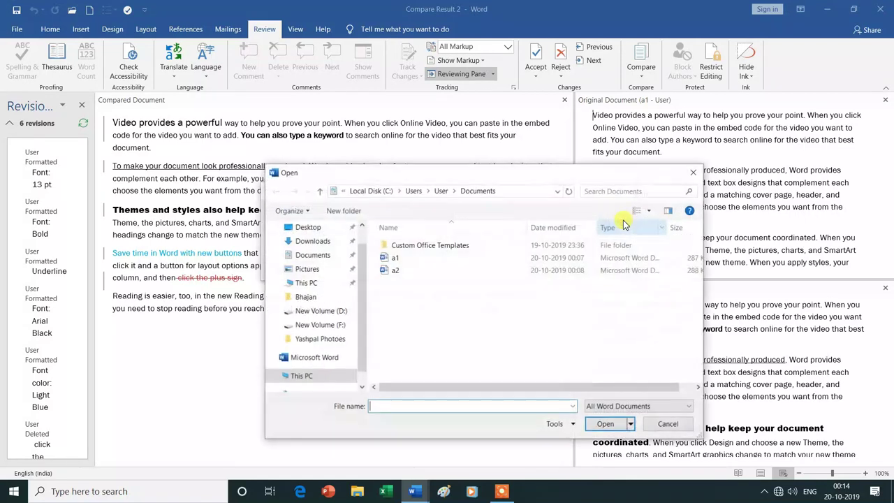
{"action": "left_click", "coordinate": [409, 271]}
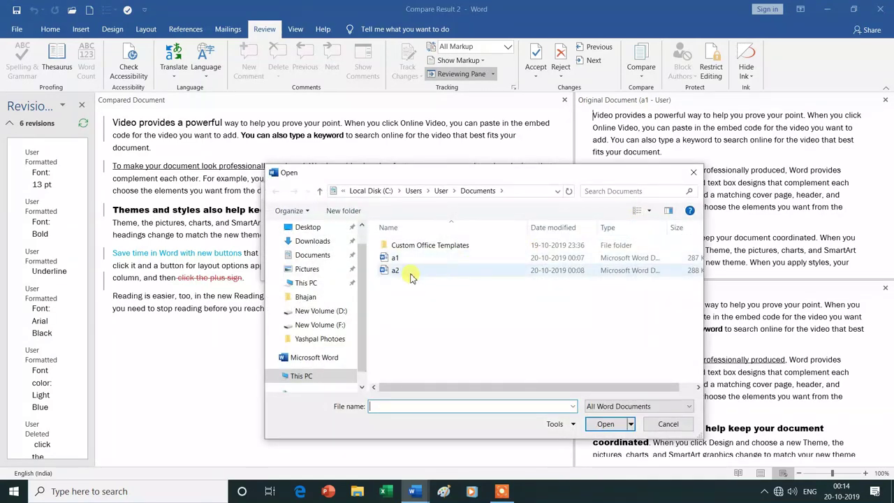
{"action": "left_click", "coordinate": [606, 426]}
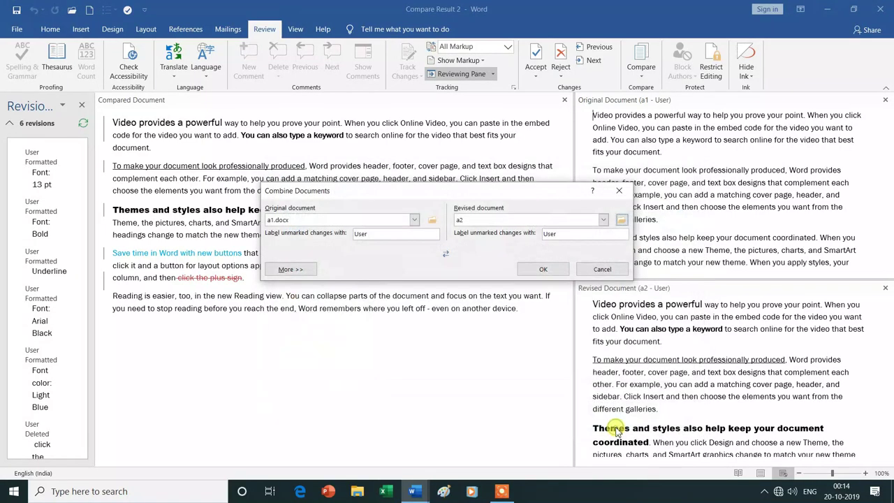
Combine a1 and a2 into Combine Result 7 and start a new line after the last paragraph
{"action": "left_click", "coordinate": [542, 269]}
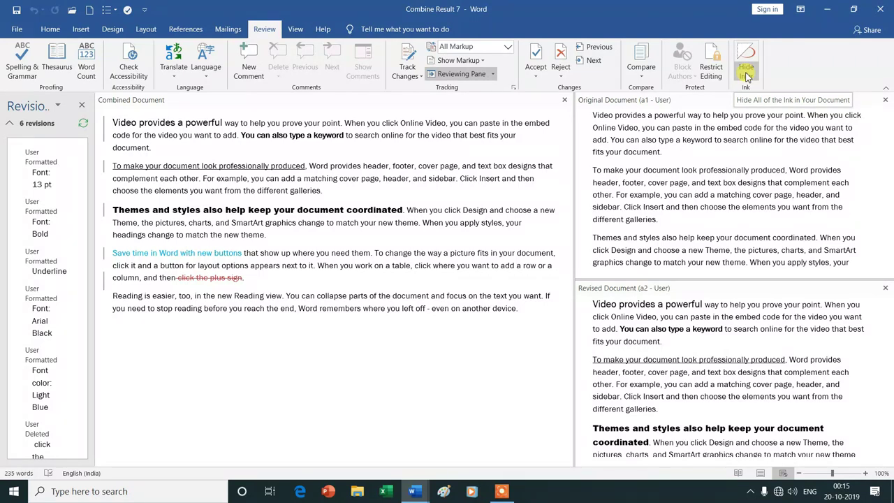
{"action": "left_click", "coordinate": [746, 74]}
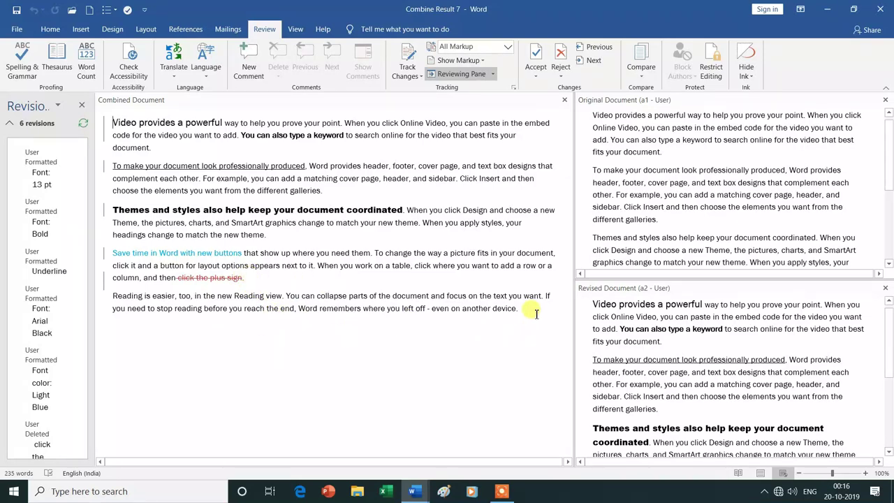
{"action": "key", "text": "Return"}
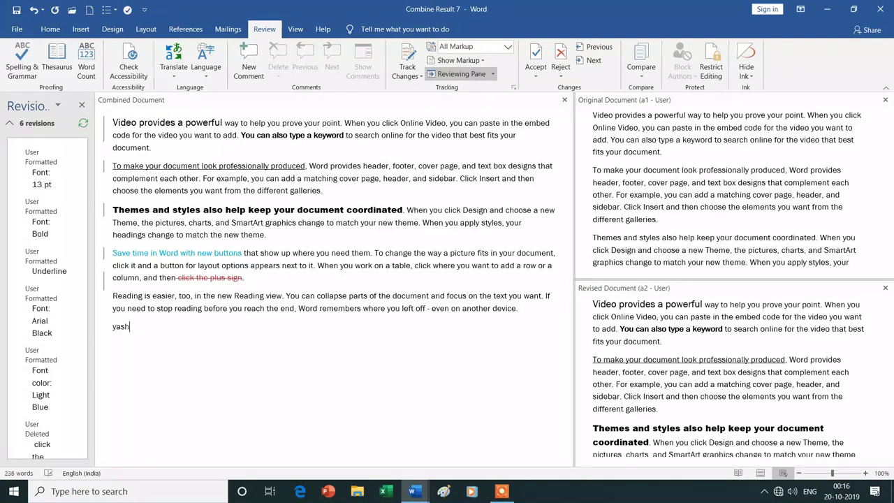
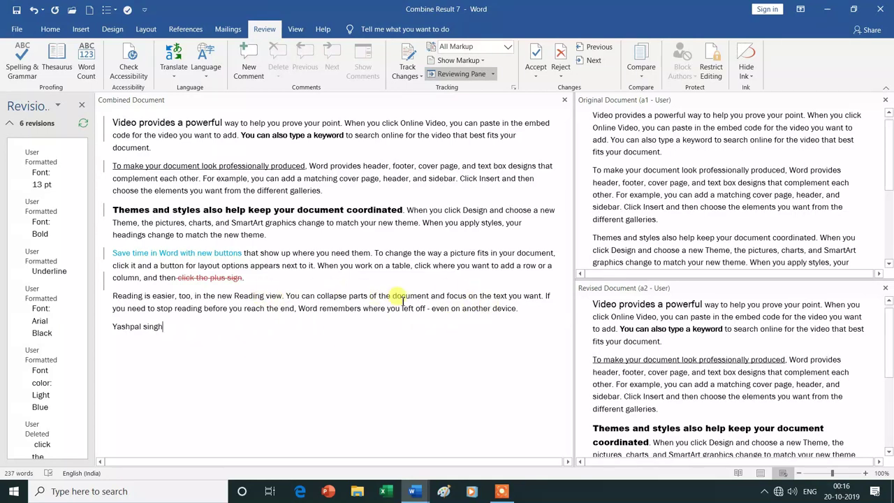
Type the person's name on the new line and delete the word 'Word' from the last paragraph
{"action": "double_click", "coordinate": [306, 309]}
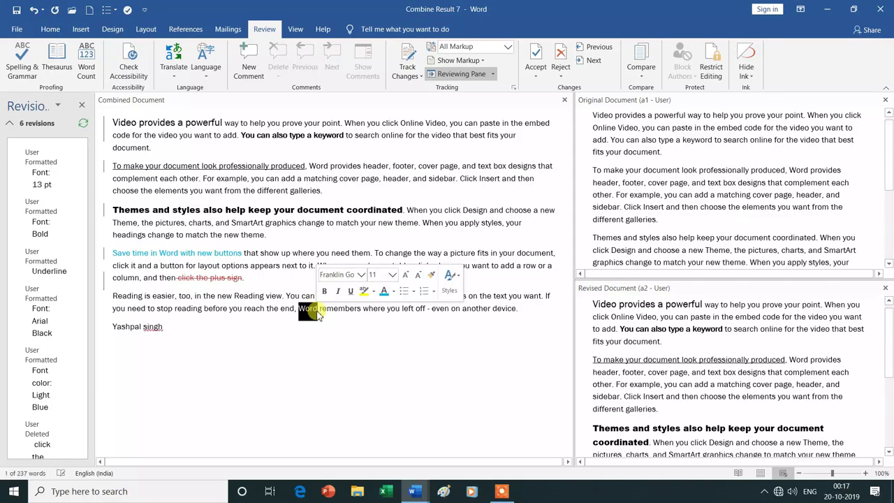
{"action": "key", "text": "Delete"}
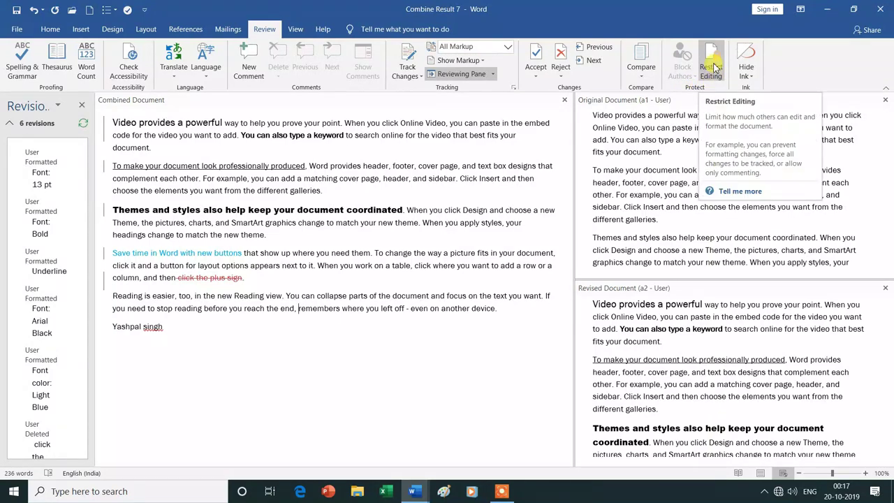
{"action": "left_click", "coordinate": [713, 66]}
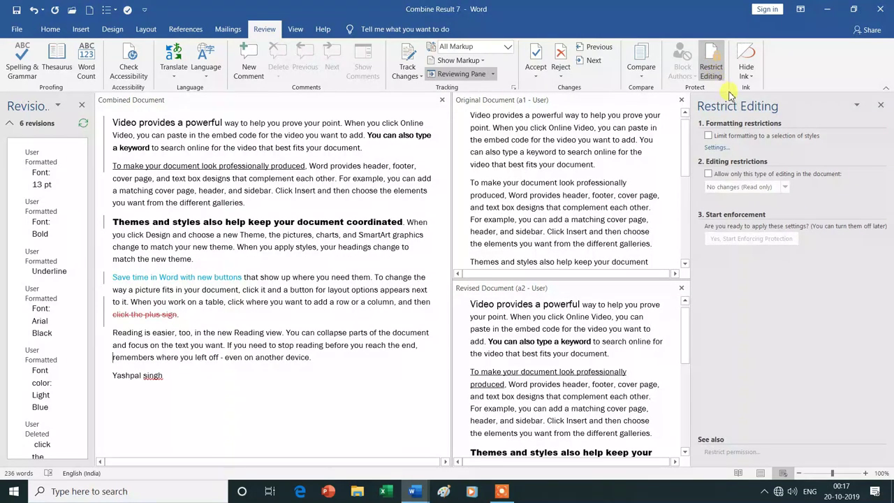
Limit formatting to selected styles, allow only No changes (Read only), and start enforcing protection
{"action": "left_click", "coordinate": [709, 137]}
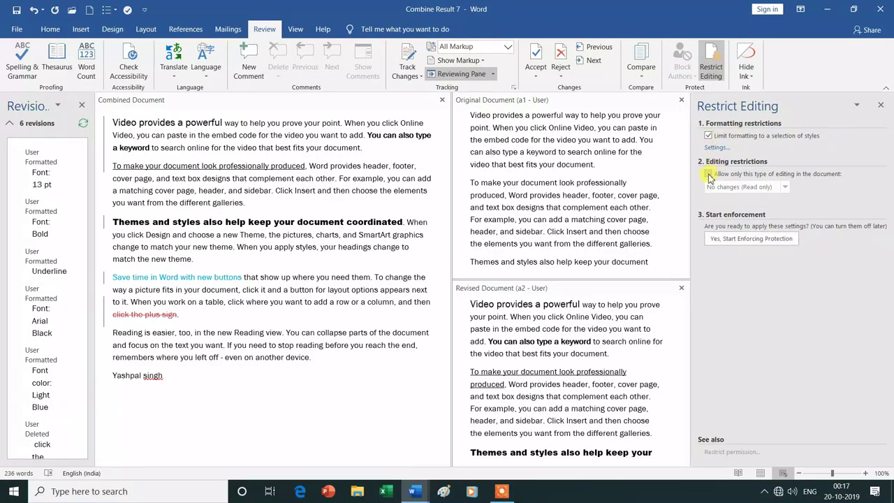
{"action": "left_click", "coordinate": [709, 175]}
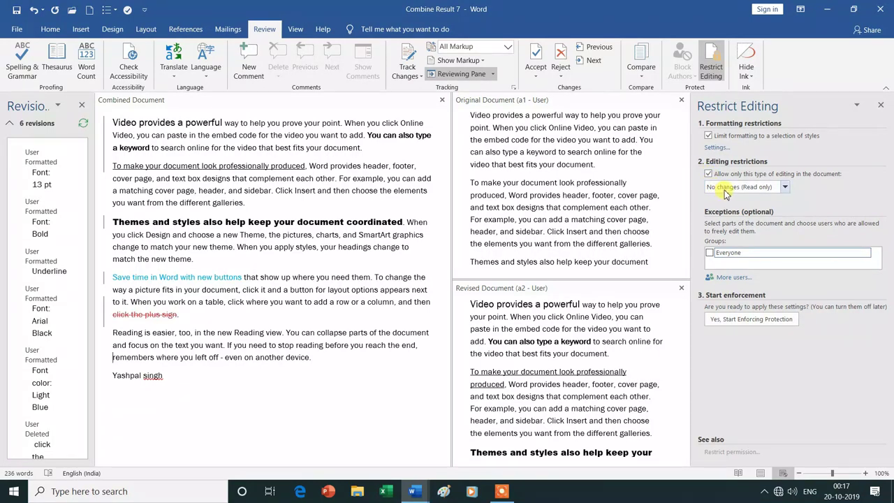
{"action": "left_click", "coordinate": [785, 188]}
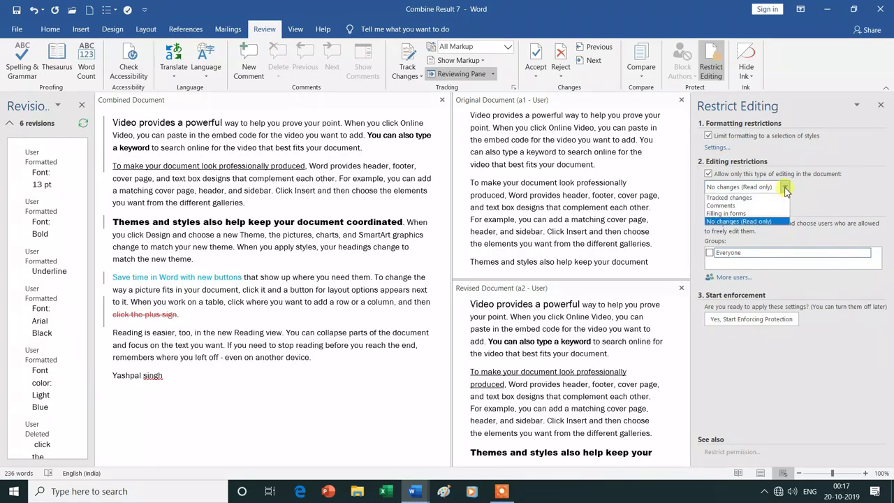
{"action": "left_click", "coordinate": [786, 188]}
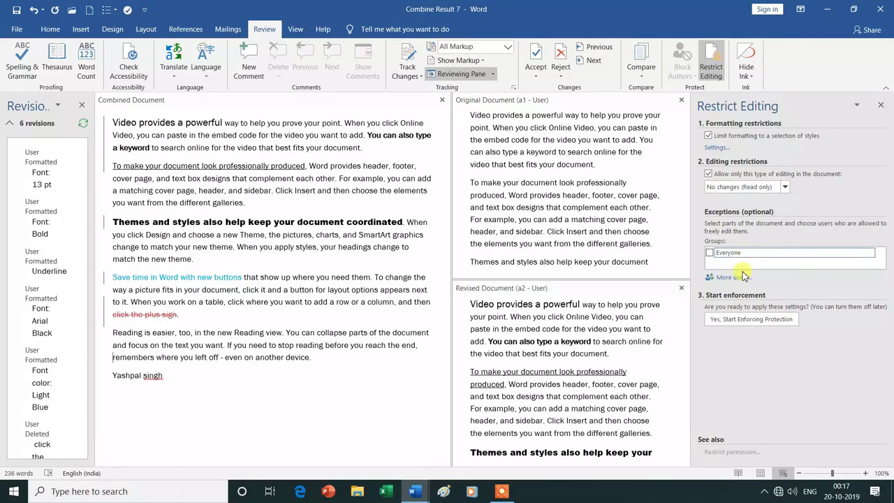
{"action": "left_click", "coordinate": [746, 323]}
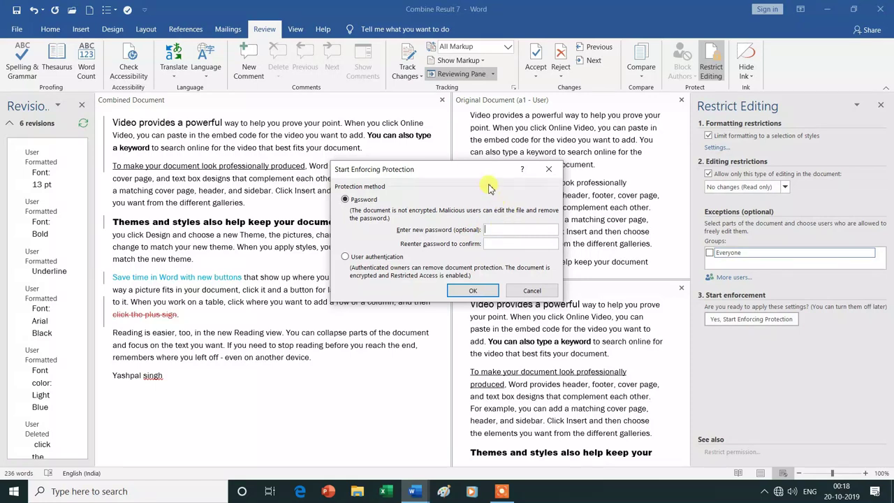
Enter and confirm a protection password to make Combine Result 7 read-only
{"action": "left_click", "coordinate": [499, 242]}
{"action": "type", "text": "1"}
{"action": "left_click", "coordinate": [475, 292]}
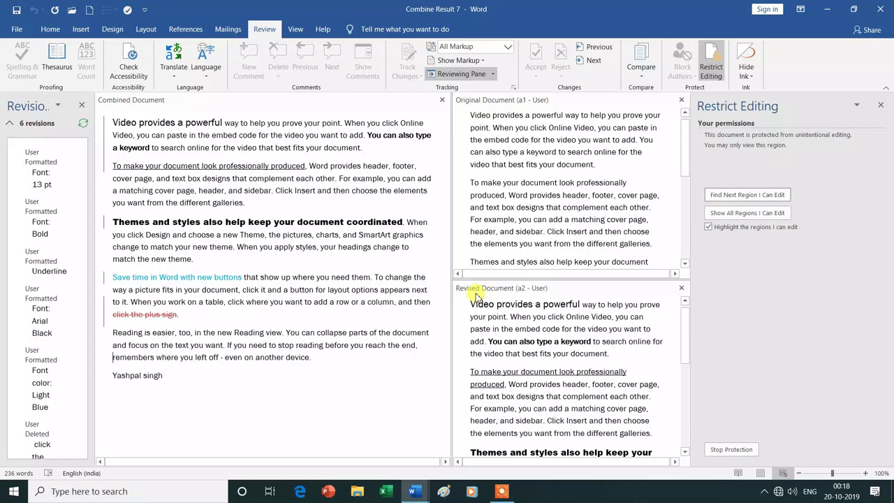
{"action": "left_click", "coordinate": [197, 389]}
{"action": "key", "text": "Return"}
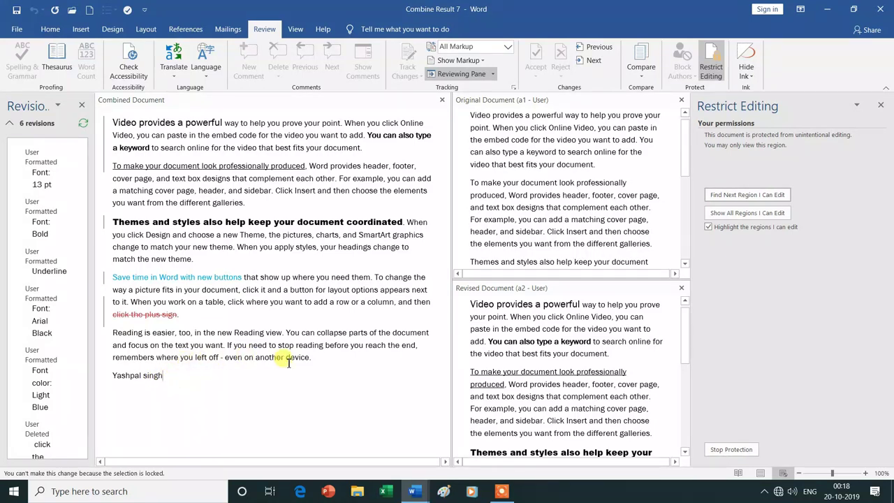
{"action": "left_click_drag", "start_coordinate": [286, 358], "coordinate": [315, 359]}
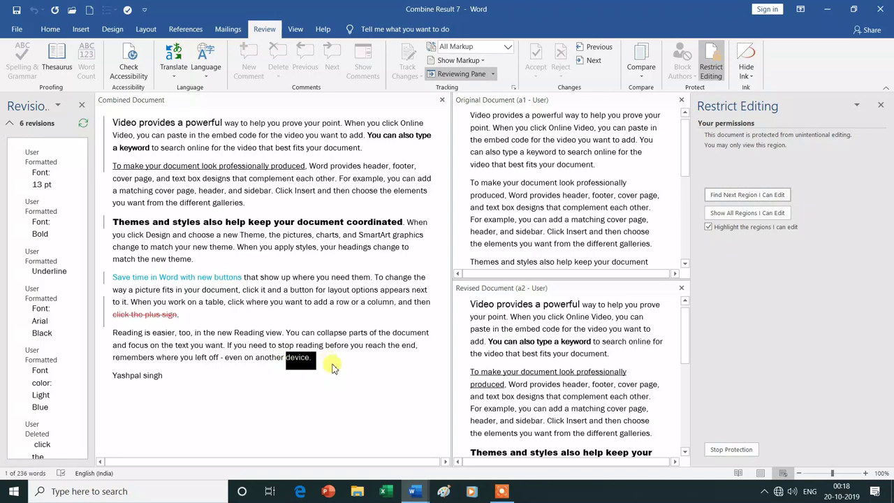
{"action": "key", "text": "Delete"}
{"action": "left_click", "coordinate": [342, 369]}
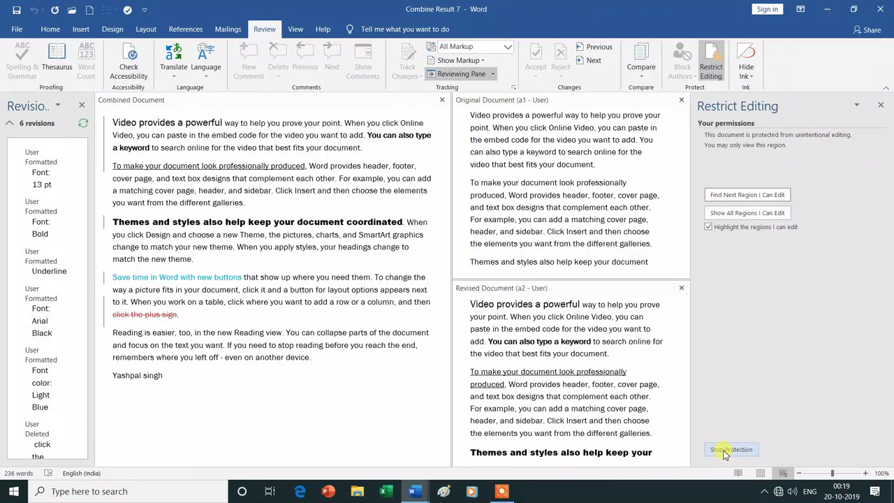
{"action": "left_click", "coordinate": [726, 450]}
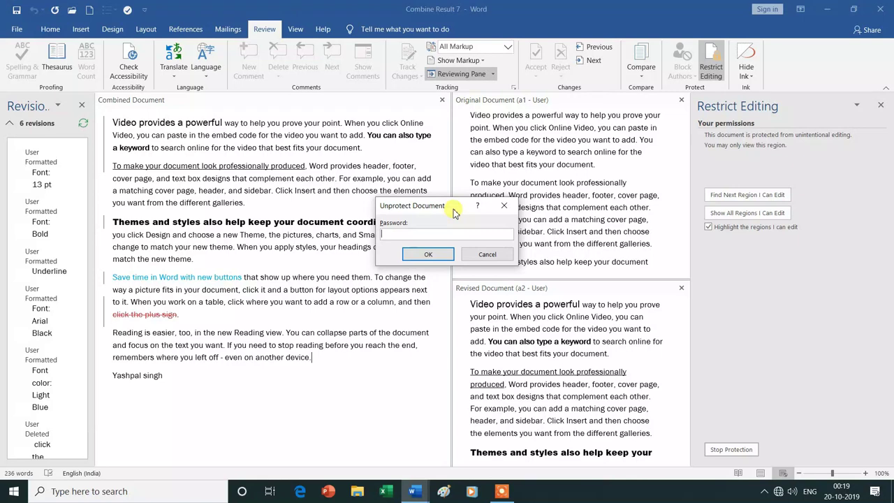
Unprotect the document with its password and select text at the end of the last paragraph
{"action": "type", "text": "1"}
{"action": "left_click", "coordinate": [423, 255]}
{"action": "type", "text": "computer"}
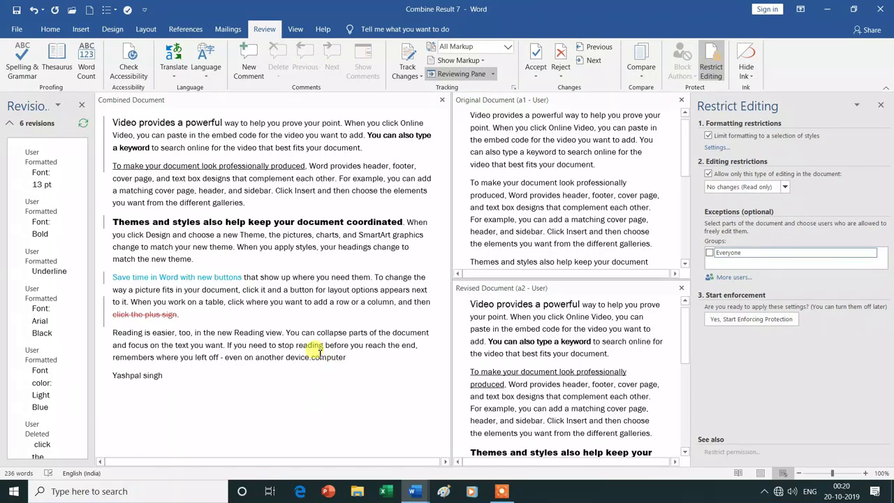
{"action": "left_click_drag", "start_coordinate": [311, 357], "coordinate": [347, 358]}
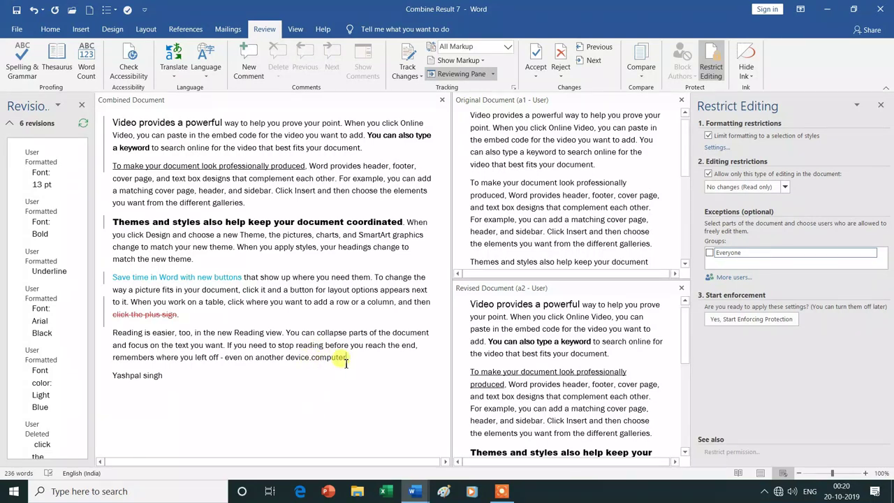
Select 'When you apply styles, your headings change to' and delete 'To change the' from the next paragraph
{"action": "left_click_drag", "start_coordinate": [238, 246], "coordinate": [410, 253]}
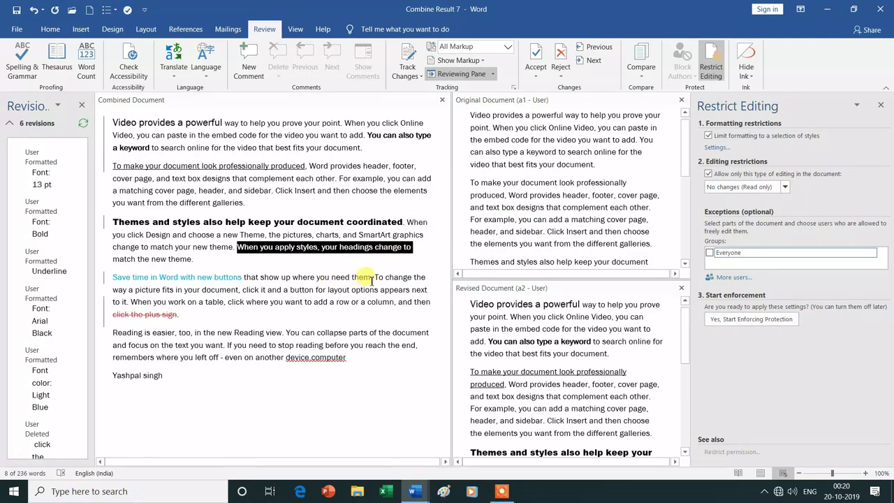
{"action": "left_click_drag", "start_coordinate": [376, 278], "coordinate": [425, 278]}
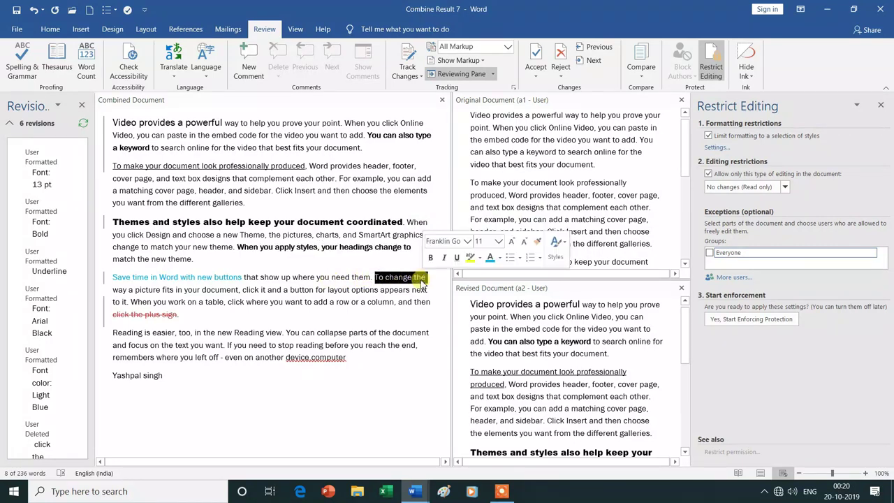
{"action": "key", "text": "Delete"}
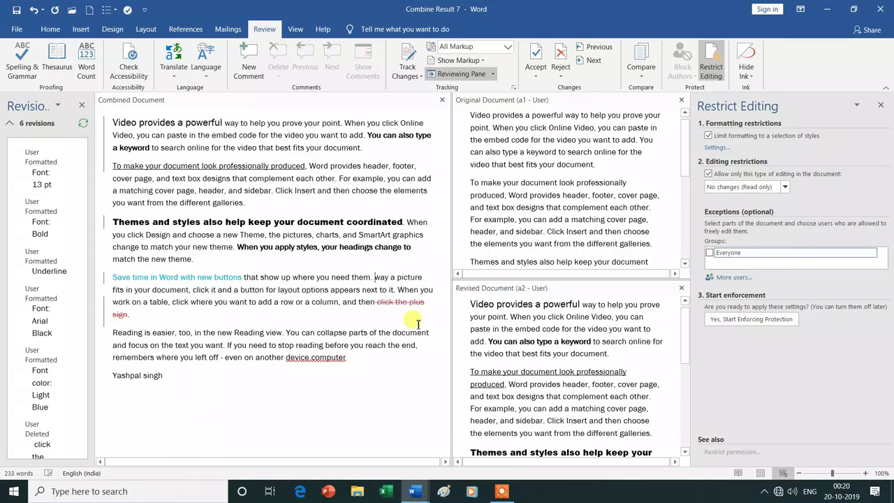